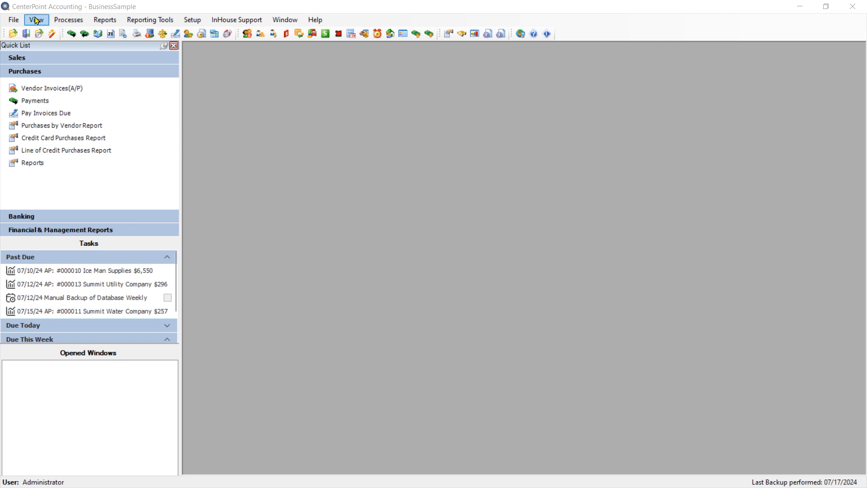
{"action": "left_click", "coordinate": [36, 22]}
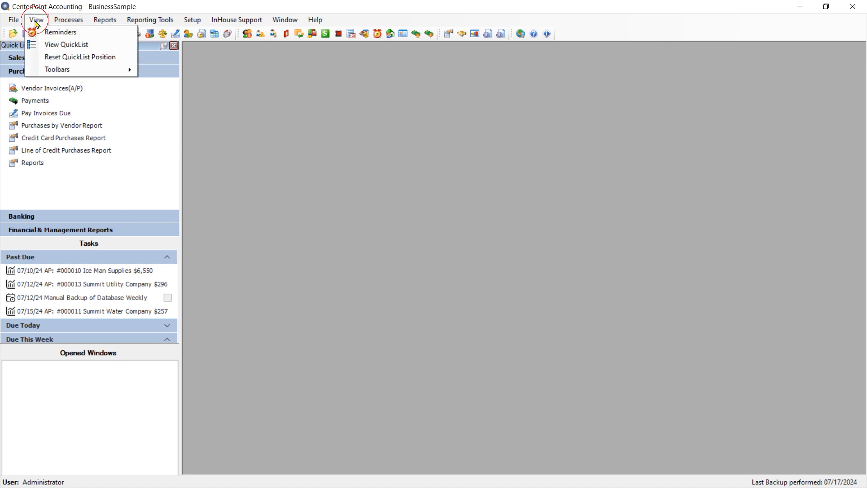
{"action": "left_click", "coordinate": [415, 187]}
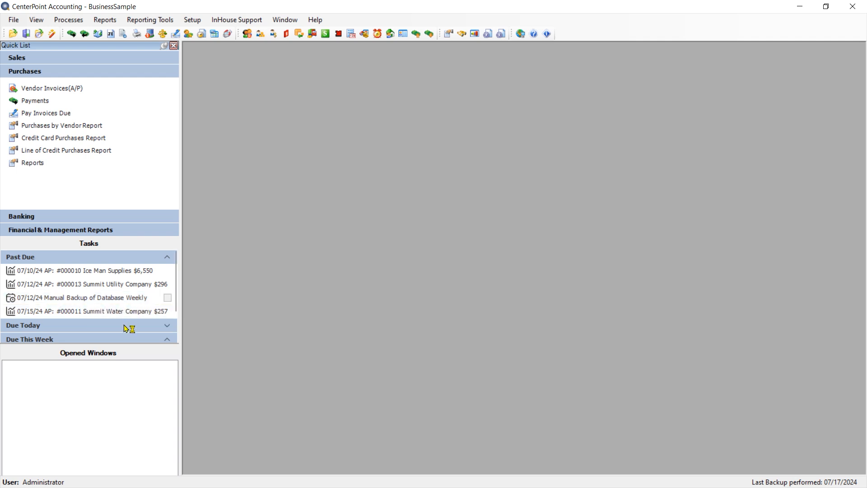
Step: Examine the Past Due, Due Today and Due This Week task groups and the options available for a past-due task
{"action": "left_click", "coordinate": [167, 326]}
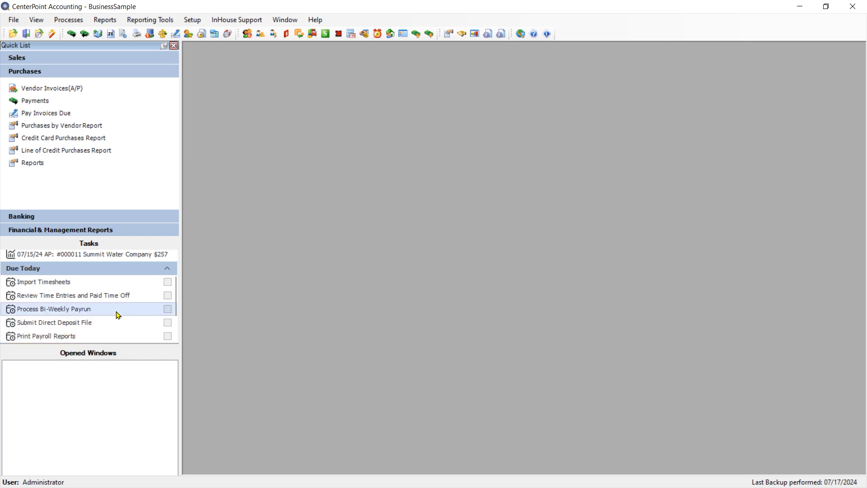
{"action": "left_click", "coordinate": [171, 268]}
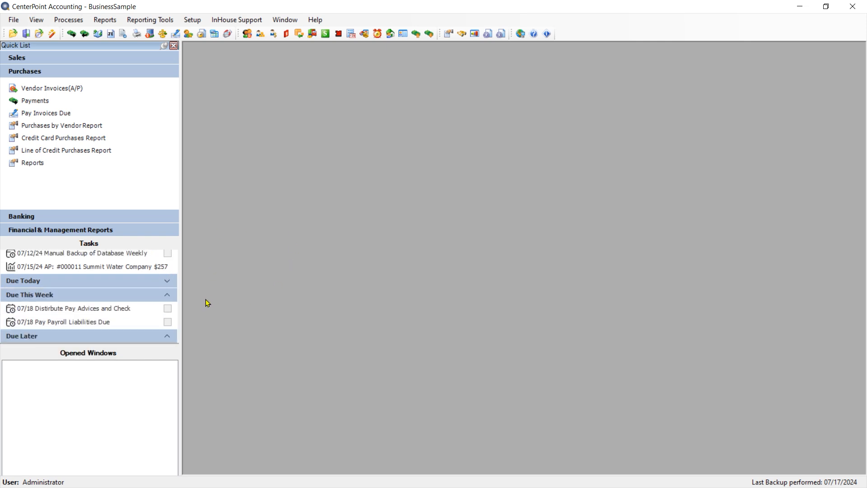
{"action": "left_click_drag", "start_coordinate": [173, 282], "coordinate": [170, 253]}
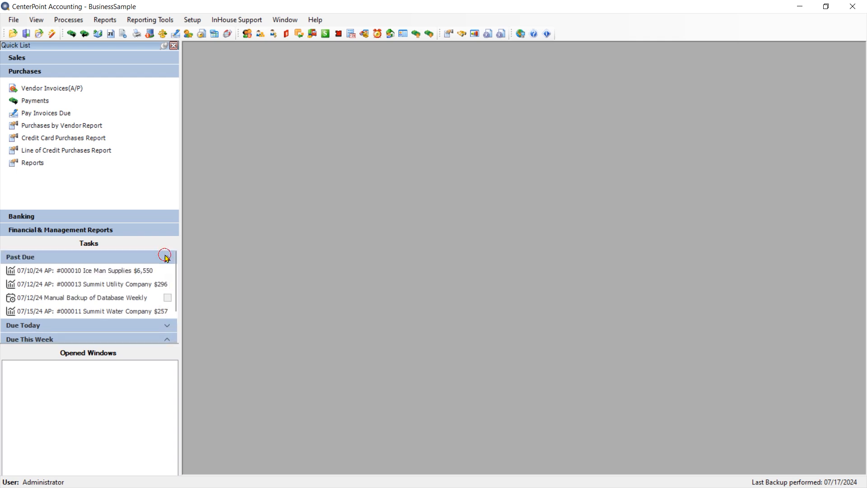
{"action": "left_click", "coordinate": [164, 256]}
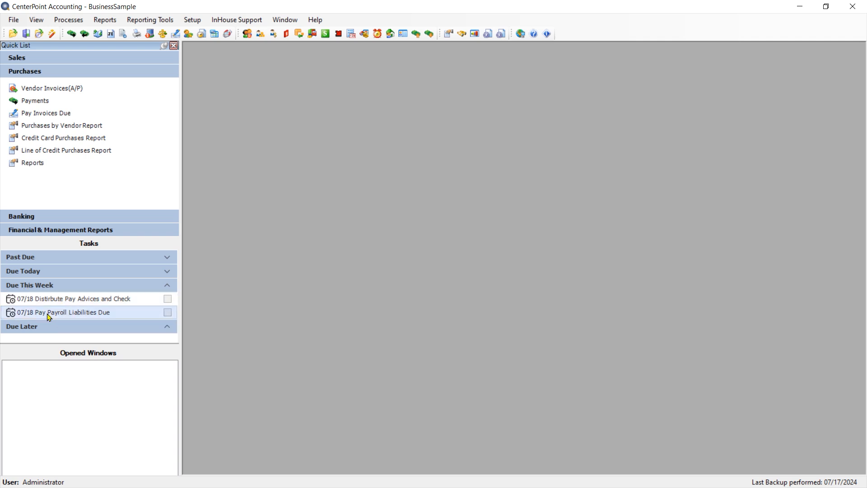
{"action": "left_click", "coordinate": [168, 258]}
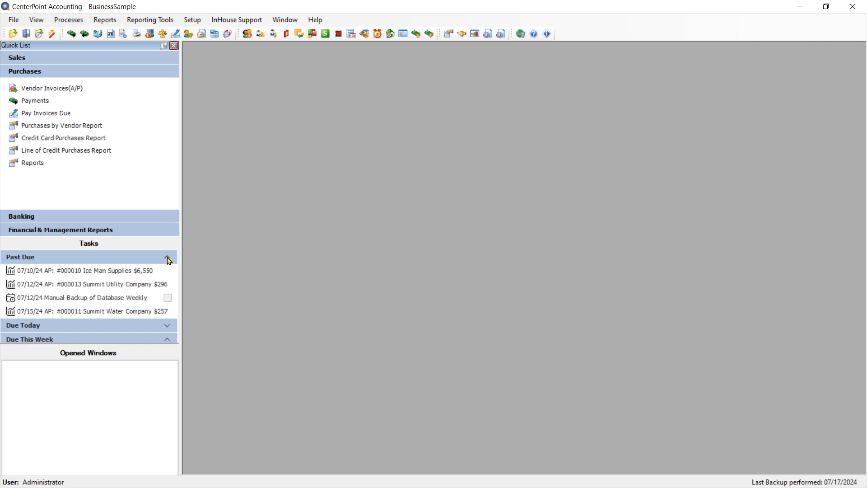
{"action": "left_click", "coordinate": [167, 258]}
{"action": "left_click", "coordinate": [168, 259]}
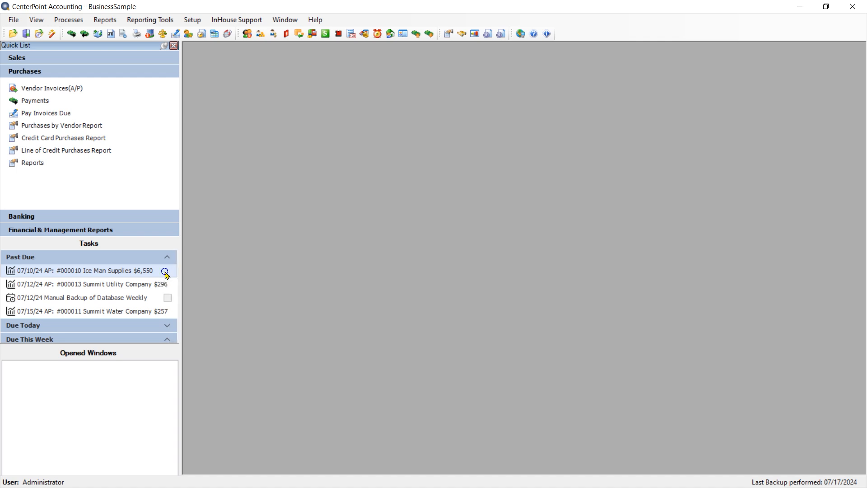
{"action": "right_click", "coordinate": [164, 271]}
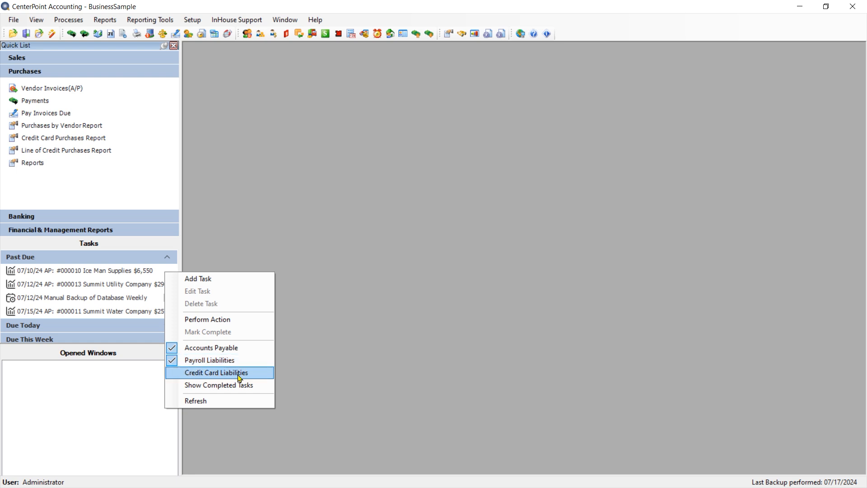
{"action": "left_click", "coordinate": [394, 298]}
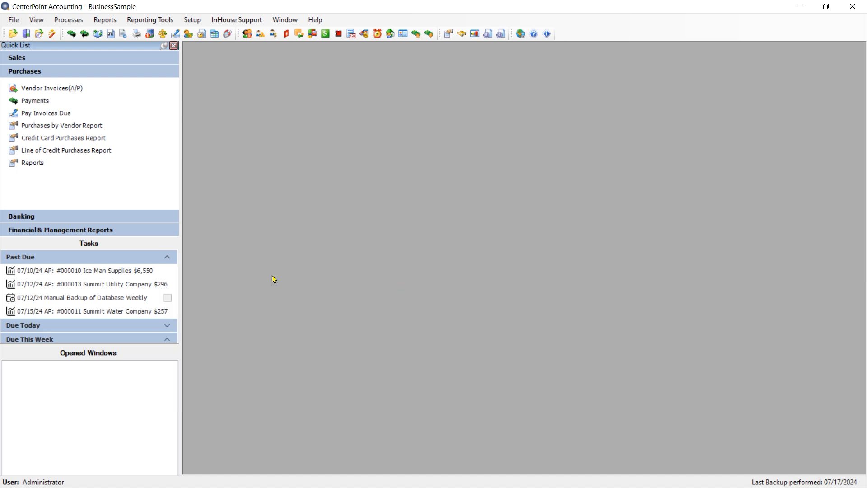
Step: Pay and post the Ice Man Supplies invoice from its past-due task, and refresh the task list
{"action": "double_click", "coordinate": [83, 271]}
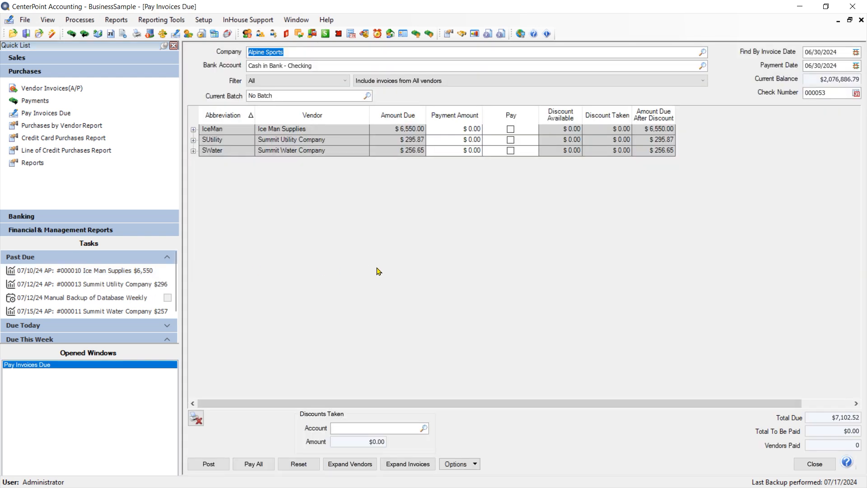
{"action": "left_click", "coordinate": [511, 131]}
{"action": "left_click", "coordinate": [209, 465]}
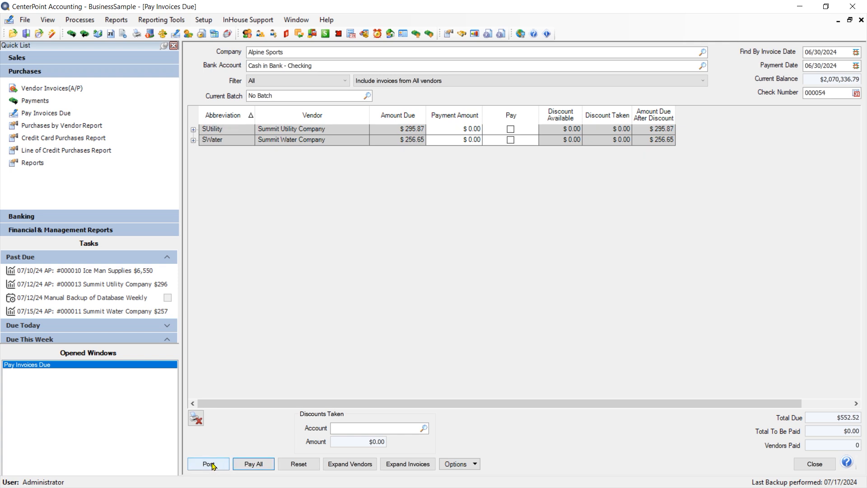
{"action": "left_click", "coordinate": [815, 464]}
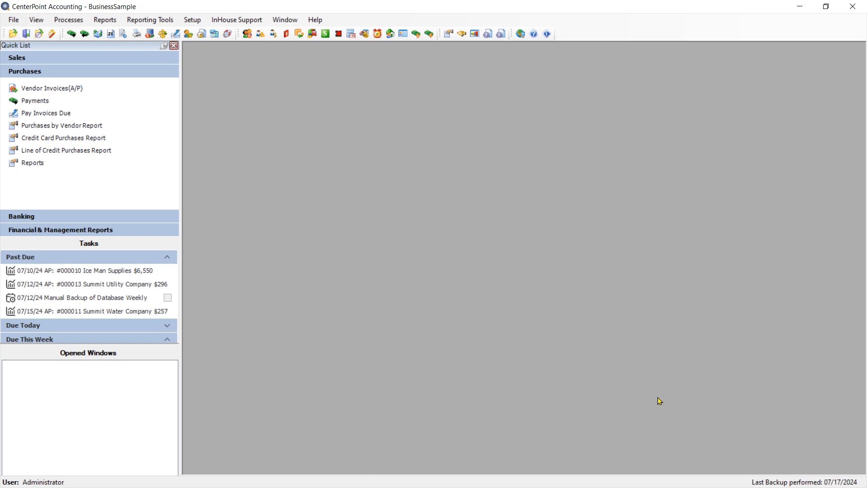
{"action": "right_click", "coordinate": [136, 274]}
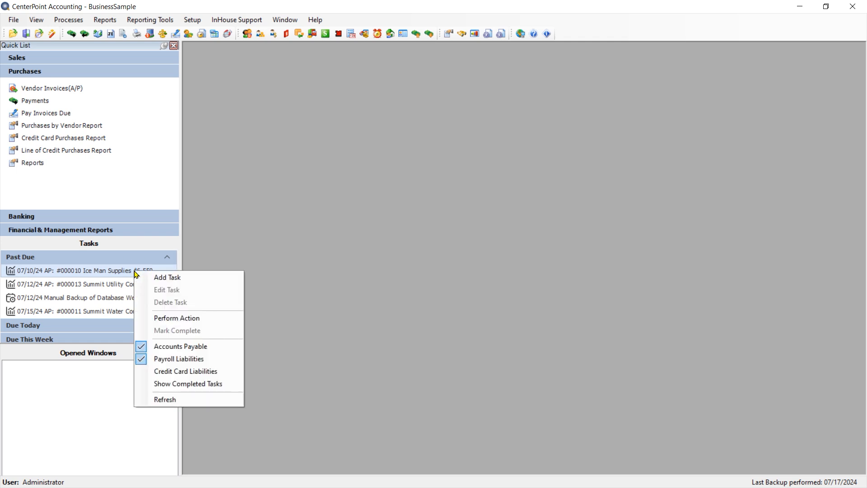
{"action": "left_click", "coordinate": [175, 400]}
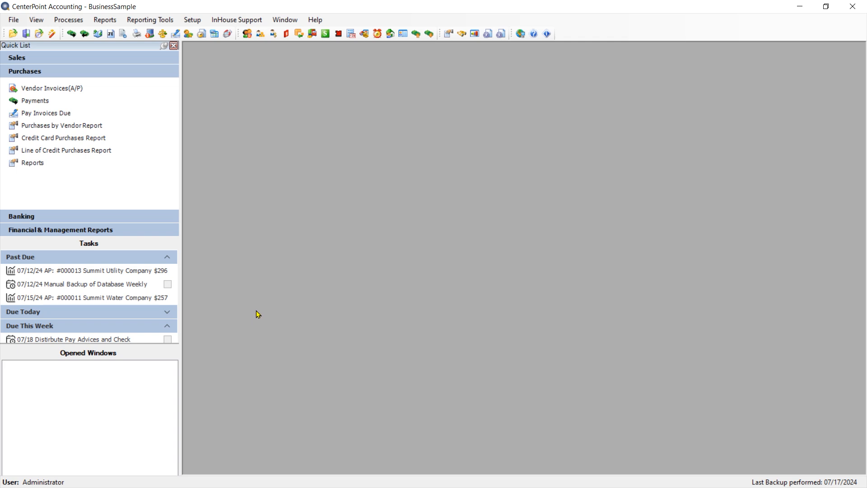
Step: Create a new task described as Run Reports for Accountant and date it 08/01/2024
{"action": "right_click", "coordinate": [145, 286]}
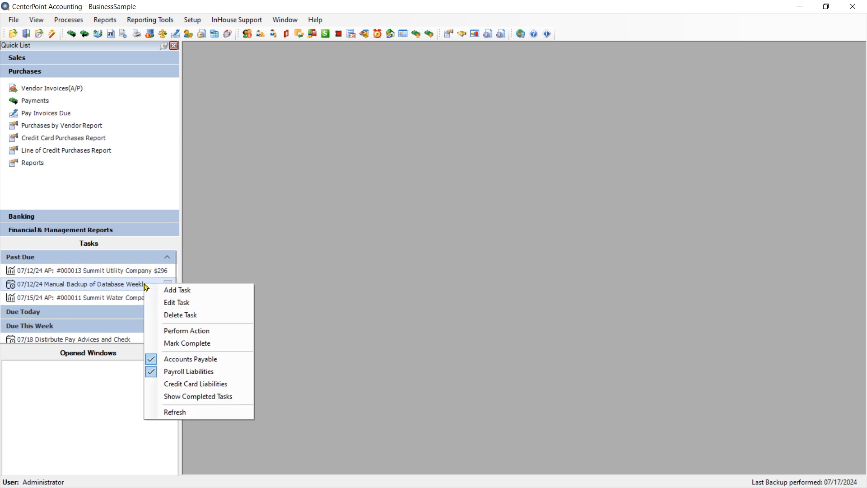
{"action": "left_click", "coordinate": [168, 292]}
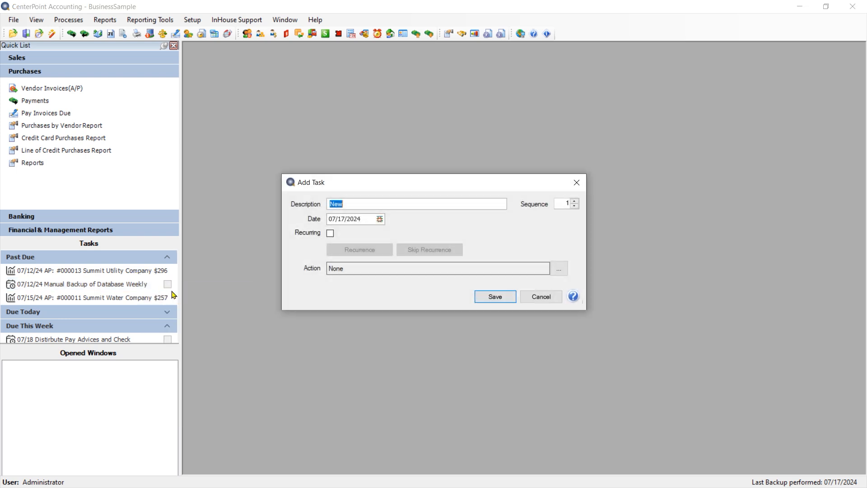
{"action": "type", "text": "R"}
{"action": "key", "text": "BackSpace"}
{"action": "key", "text": "BackSpace"}
{"action": "key", "text": "BackSpace"}
{"action": "type", "text": "eports for Accountant"}
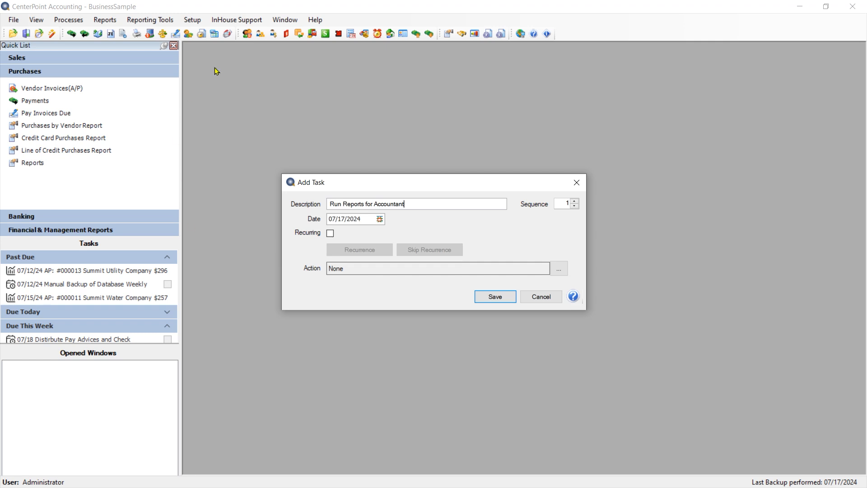
{"action": "left_click", "coordinate": [379, 219]}
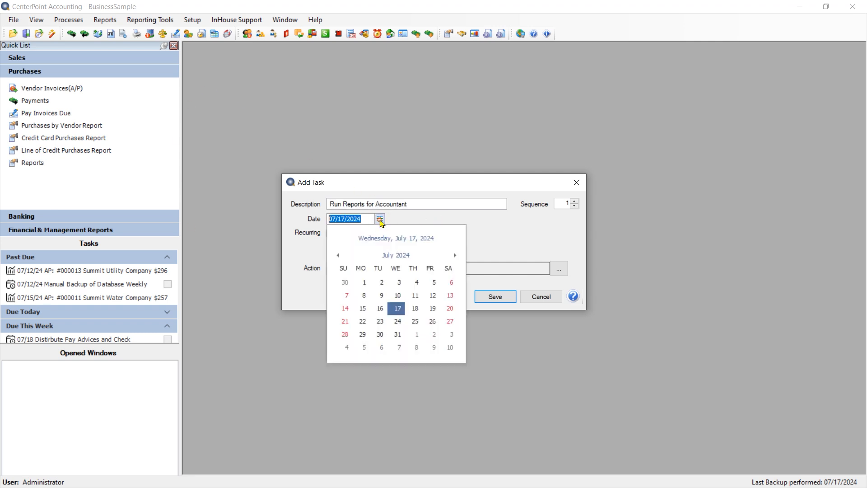
{"action": "left_click", "coordinate": [455, 256]}
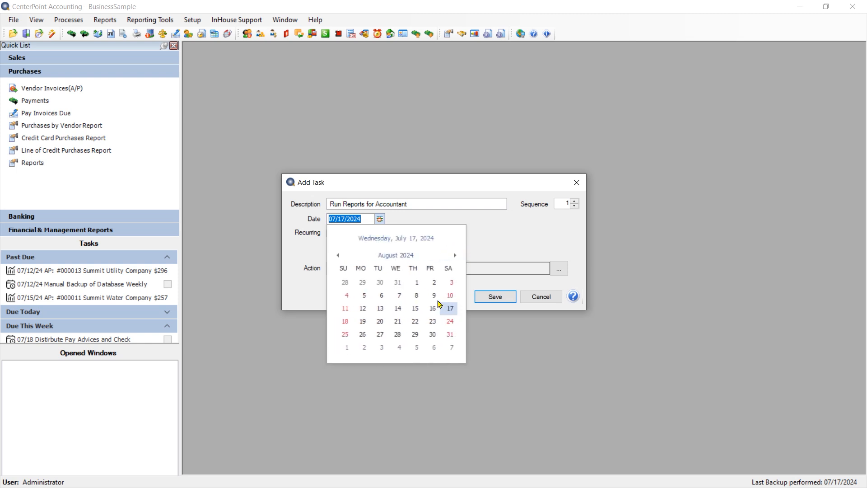
{"action": "left_click", "coordinate": [420, 283]}
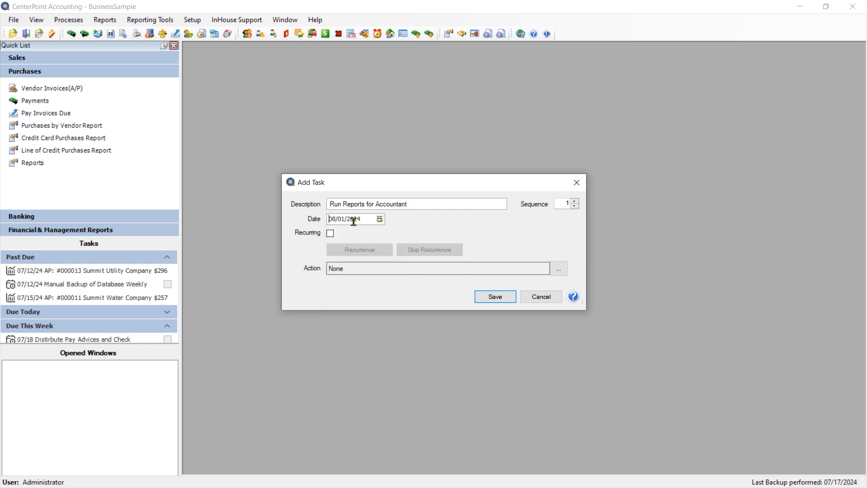
Step: Make the new task recur monthly on day 1 of every 1 month
{"action": "left_click", "coordinate": [330, 233]}
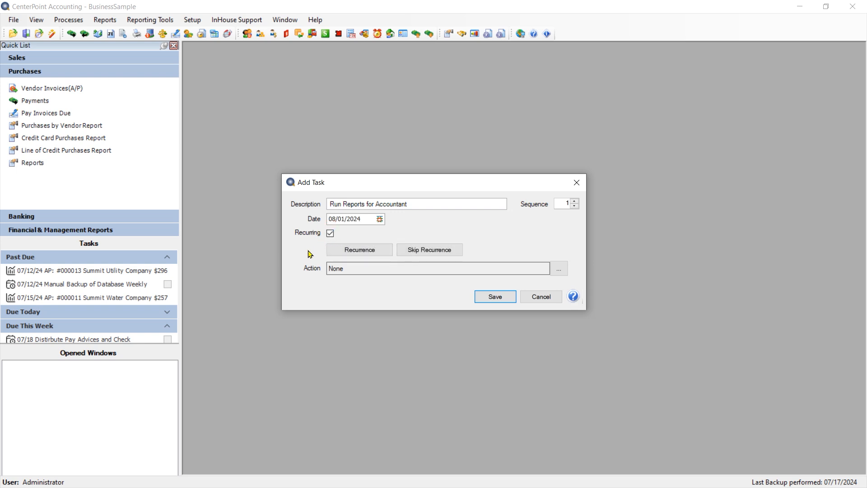
{"action": "left_click", "coordinate": [355, 253]}
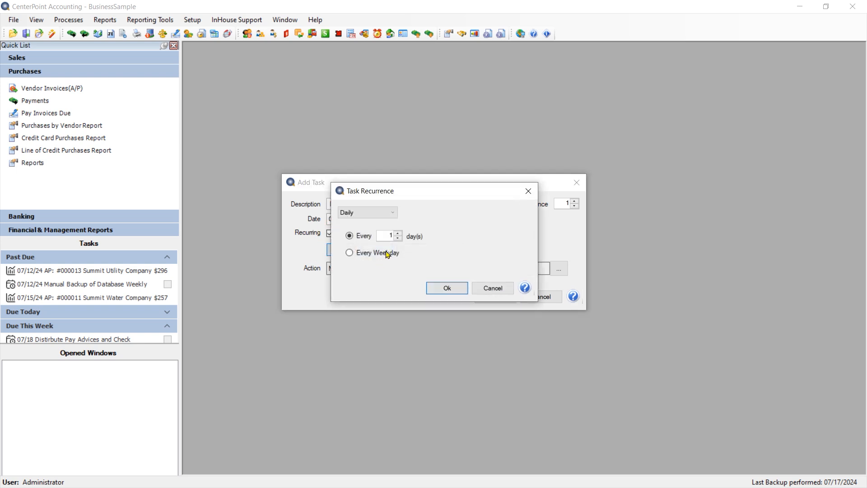
{"action": "left_click", "coordinate": [395, 216]}
{"action": "left_click", "coordinate": [361, 236]}
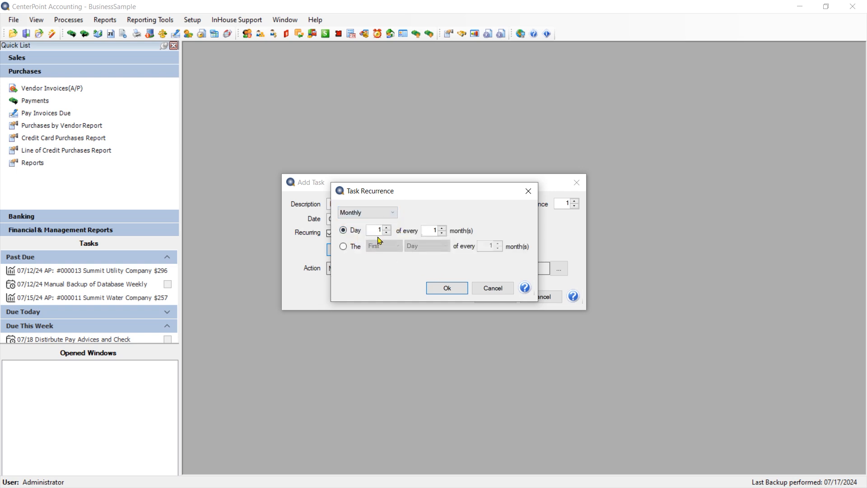
{"action": "left_click", "coordinate": [447, 288]}
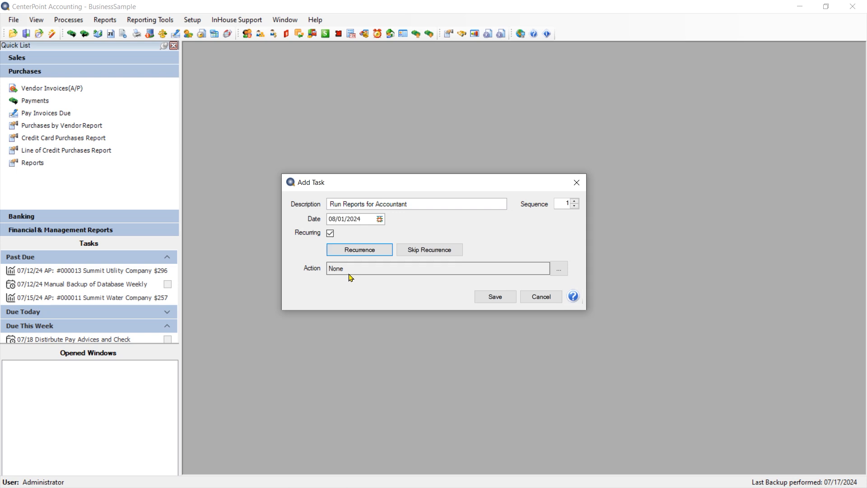
Step: Assign the Reports menu item as the task's action and save the task
{"action": "left_click", "coordinate": [561, 272]}
{"action": "left_click", "coordinate": [561, 272]}
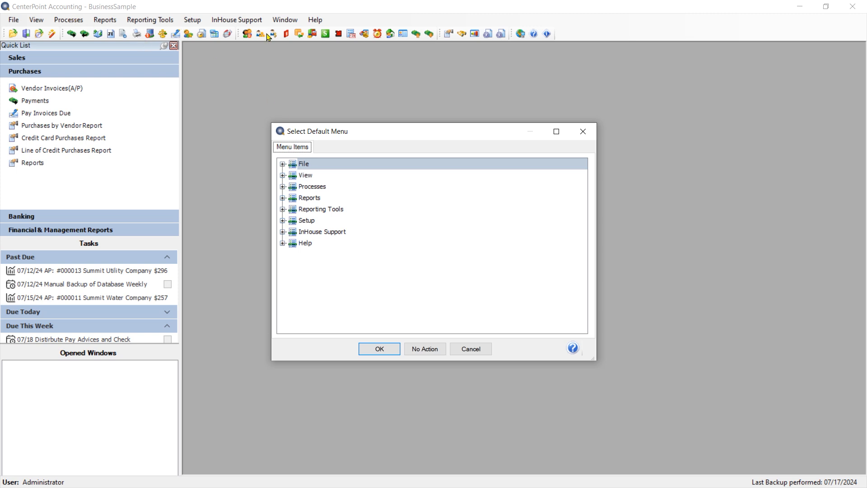
{"action": "left_click", "coordinate": [283, 198]}
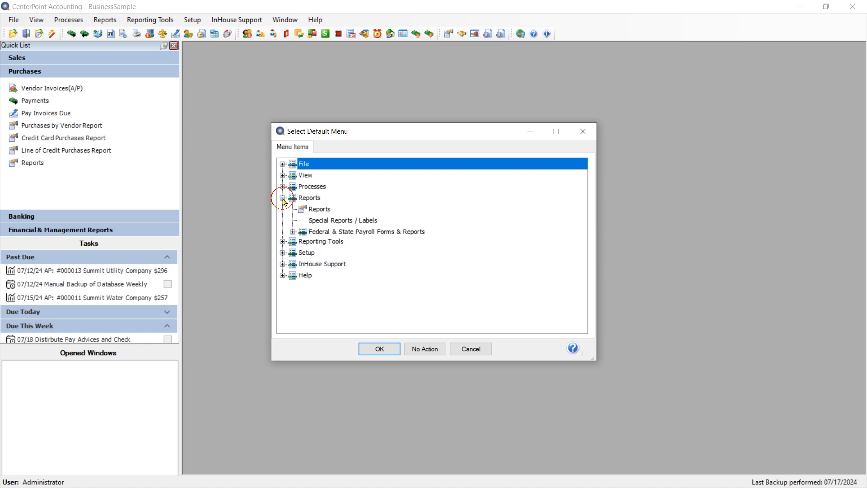
{"action": "left_click", "coordinate": [316, 211]}
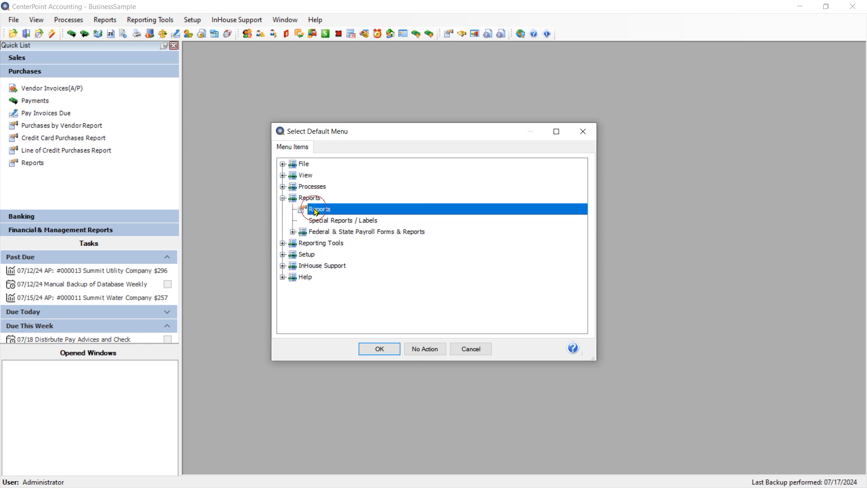
{"action": "left_click", "coordinate": [387, 352]}
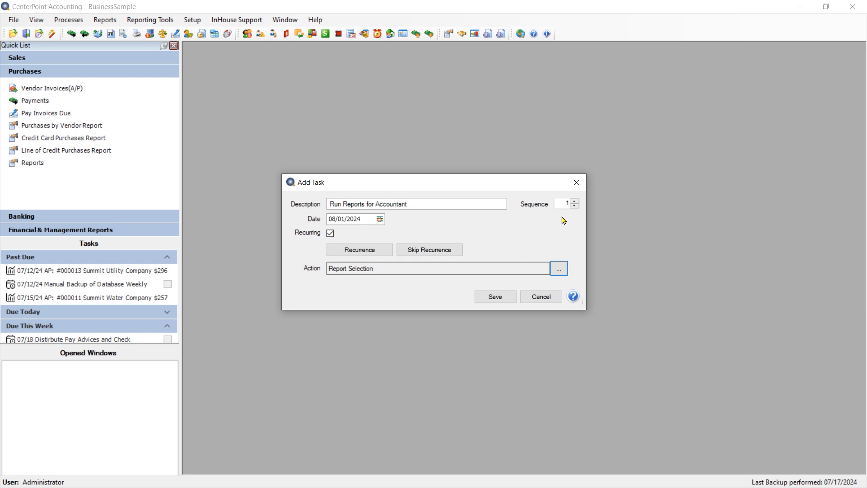
{"action": "left_click", "coordinate": [492, 297]}
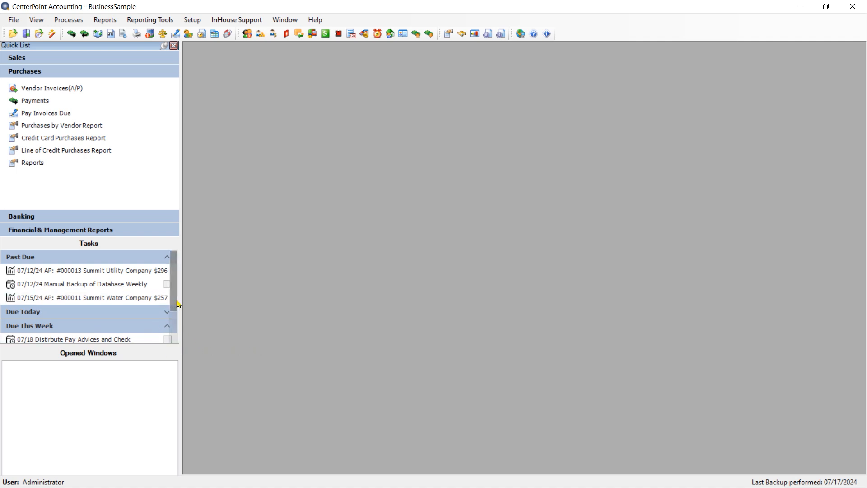
Step: Skip one recurrence of the past-due Manual Backup of Database Weekly task and save the task
{"action": "scroll", "coordinate": [175, 304], "scroll_direction": "down", "scroll_amount": 3}
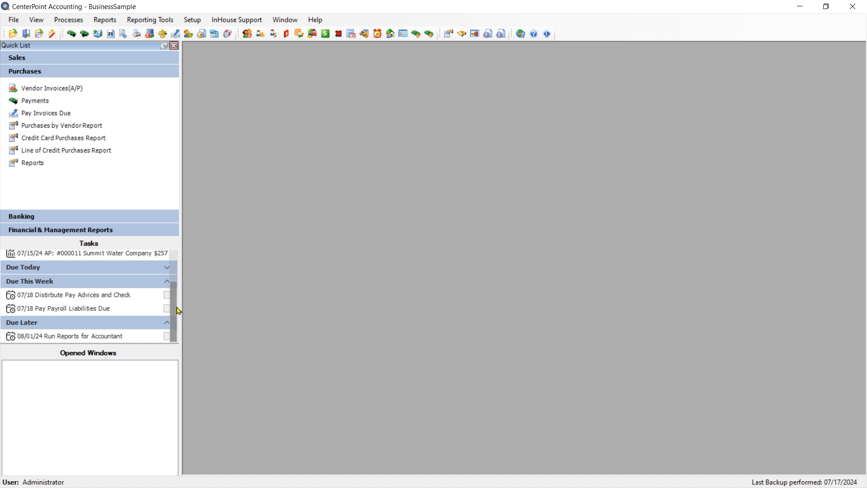
{"action": "scroll", "coordinate": [175, 300], "scroll_direction": "up", "scroll_amount": 3}
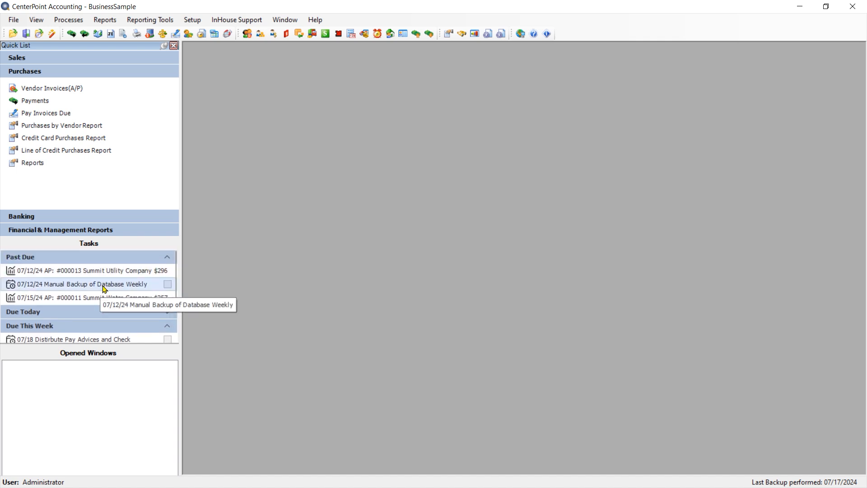
{"action": "right_click", "coordinate": [104, 285]}
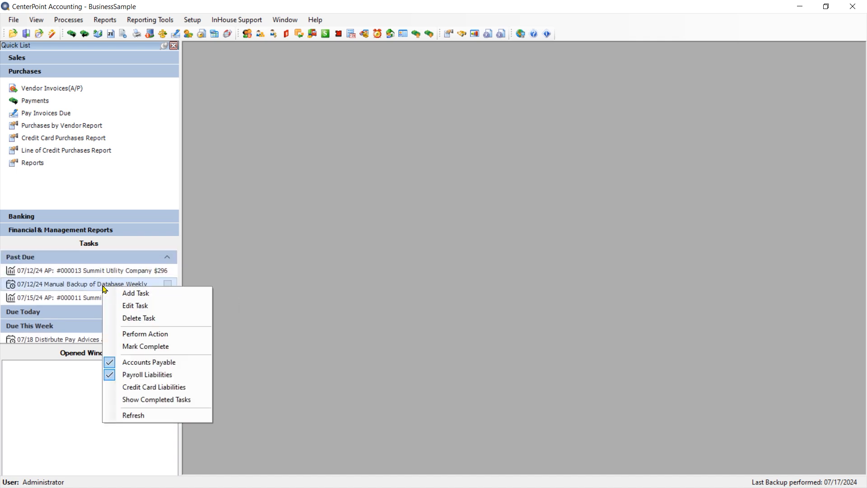
{"action": "left_click", "coordinate": [134, 306]}
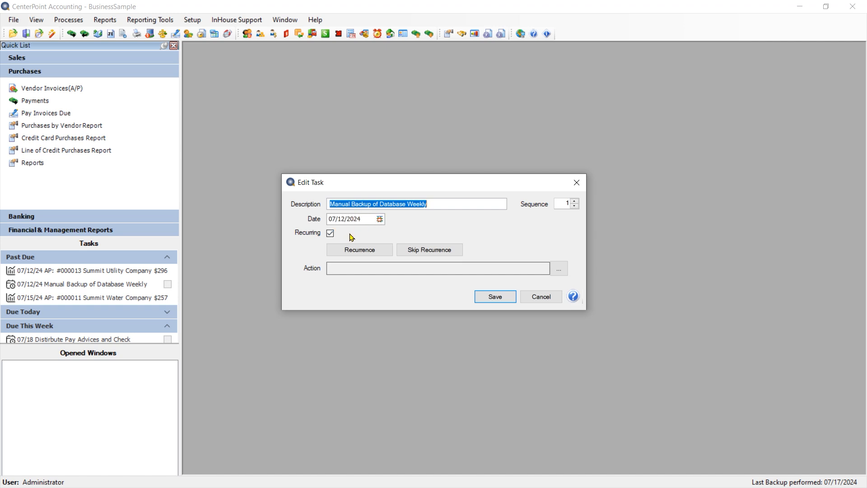
{"action": "left_click", "coordinate": [432, 255]}
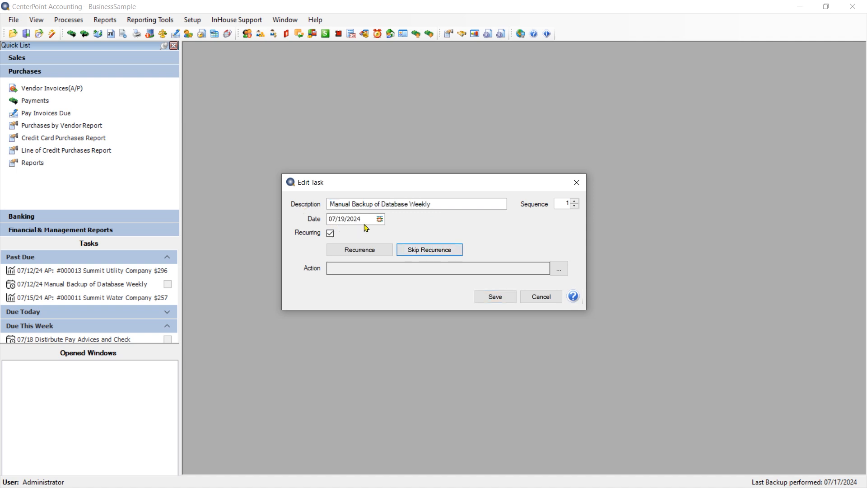
{"action": "left_click", "coordinate": [495, 297]}
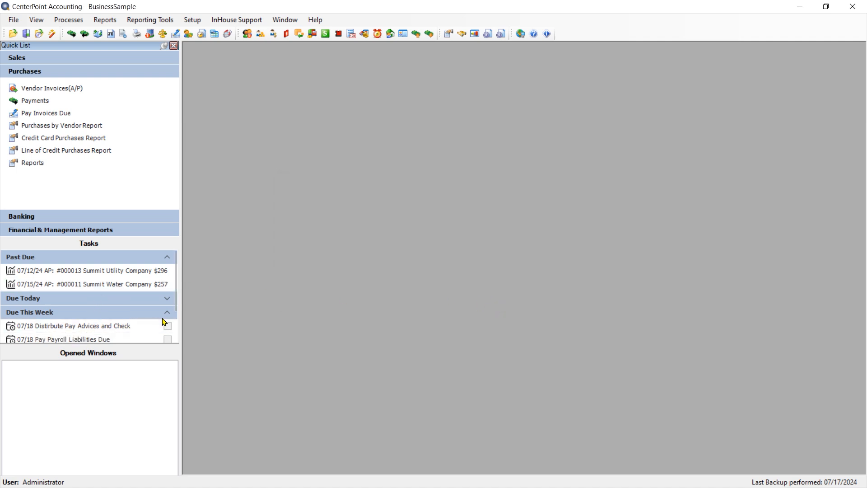
Step: Perform the Manual Backup of Database Weekly task's action, back up the BusinessSample database, and close the backup window
{"action": "left_click", "coordinate": [173, 301]}
{"action": "left_click_drag", "start_coordinate": [174, 303], "coordinate": [170, 321]}
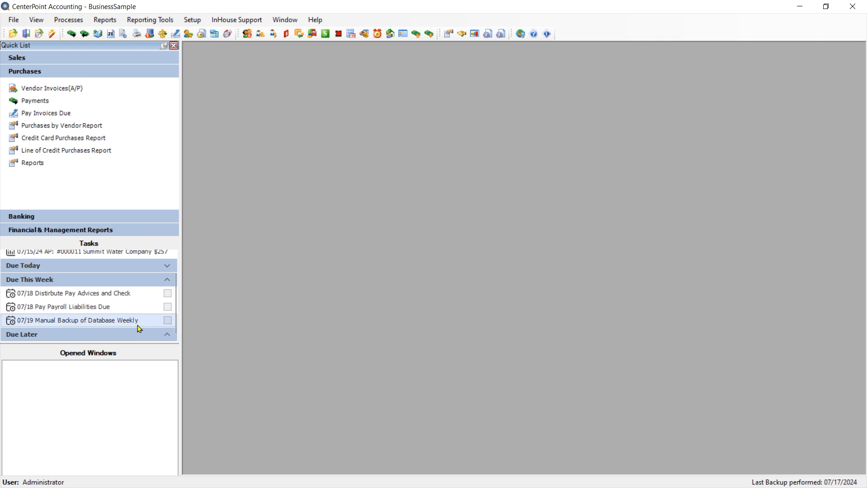
{"action": "double_click", "coordinate": [95, 320]}
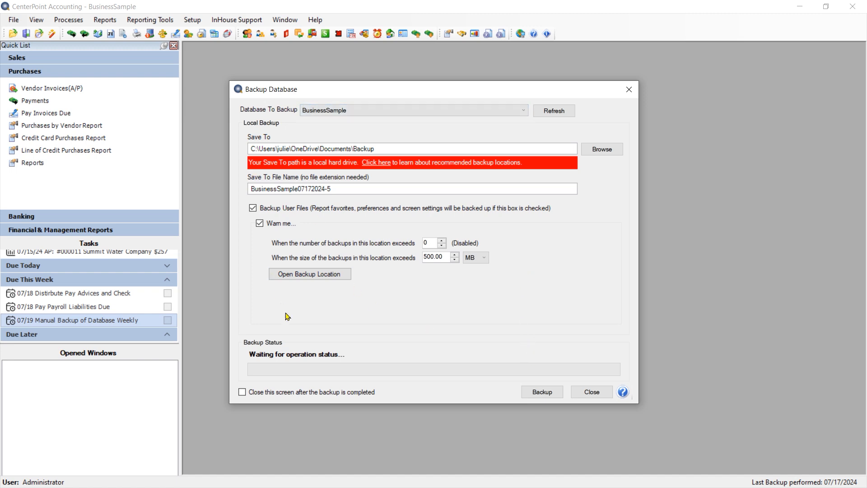
{"action": "left_click", "coordinate": [546, 397]}
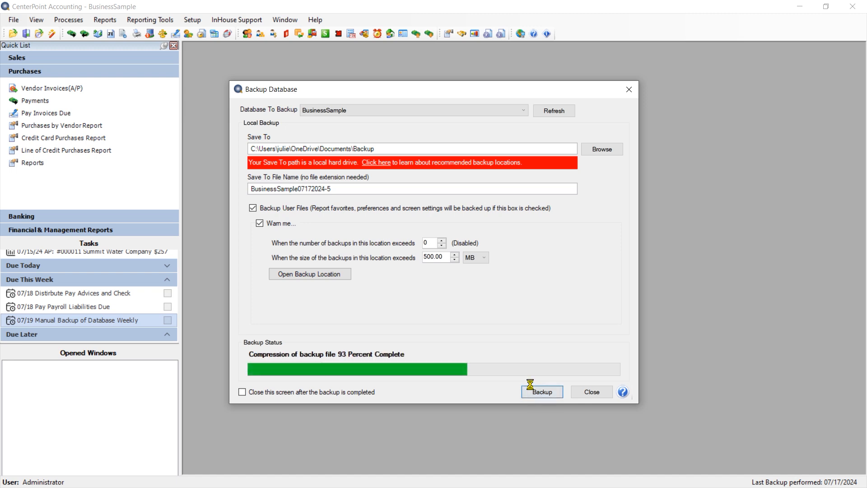
{"action": "left_click", "coordinate": [477, 333]}
{"action": "left_click", "coordinate": [584, 391]}
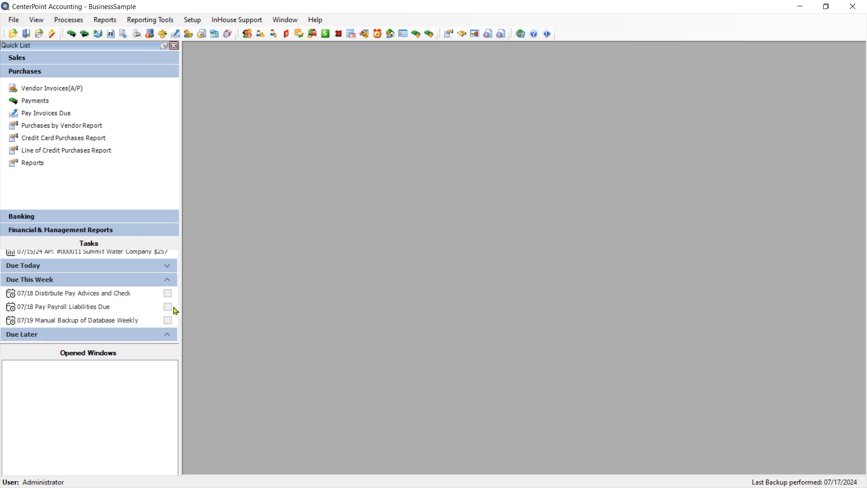
Step: Refresh the task list and mark the 07/19 Manual Backup of Database Weekly task complete
{"action": "right_click", "coordinate": [90, 326]}
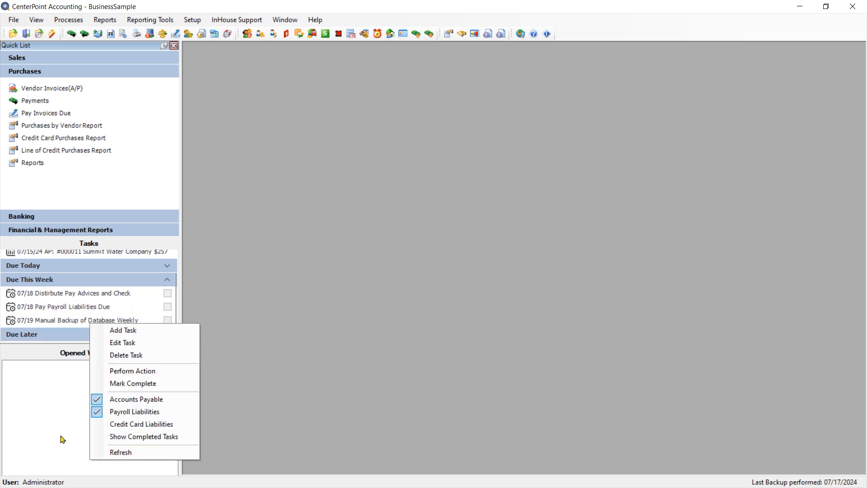
{"action": "left_click", "coordinate": [119, 455]}
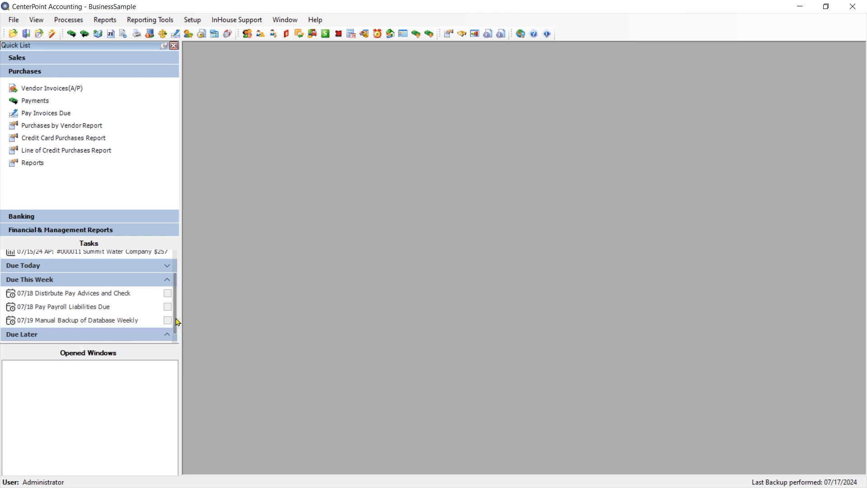
{"action": "right_click", "coordinate": [108, 325]}
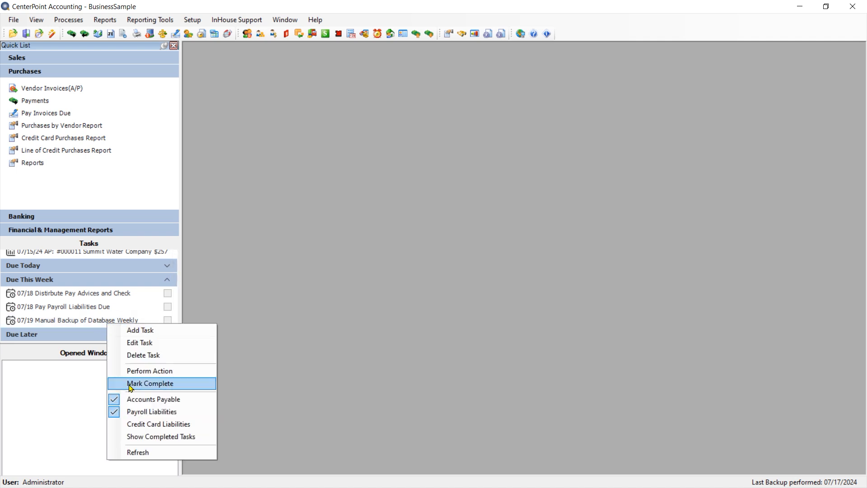
{"action": "left_click", "coordinate": [321, 285]}
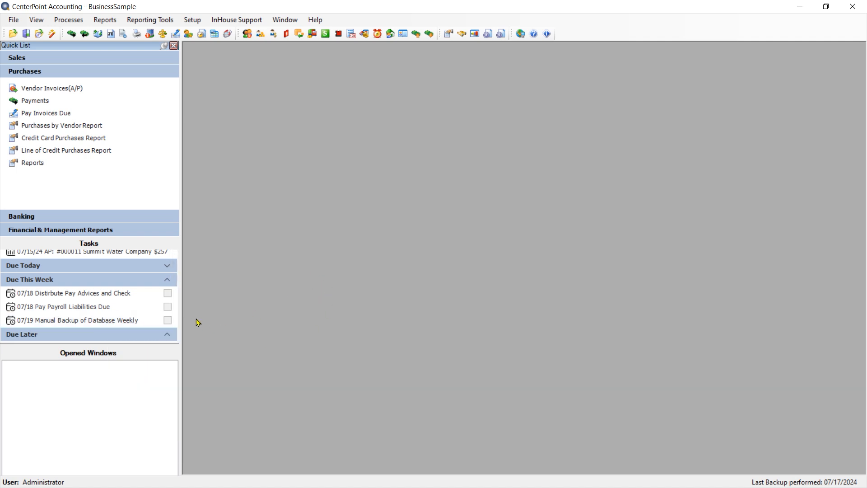
{"action": "left_click", "coordinate": [167, 321]}
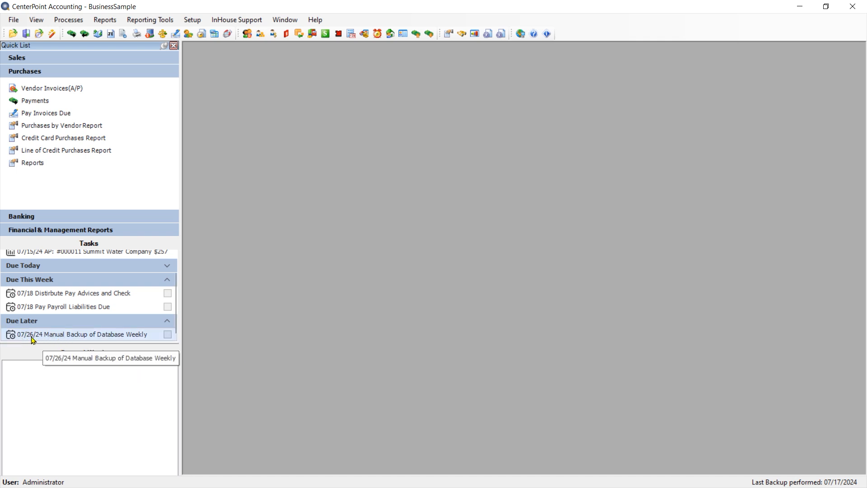
Step: Open the available task options for the 07/26/24 Manual Backup of Database Weekly task
{"action": "right_click", "coordinate": [149, 340]}
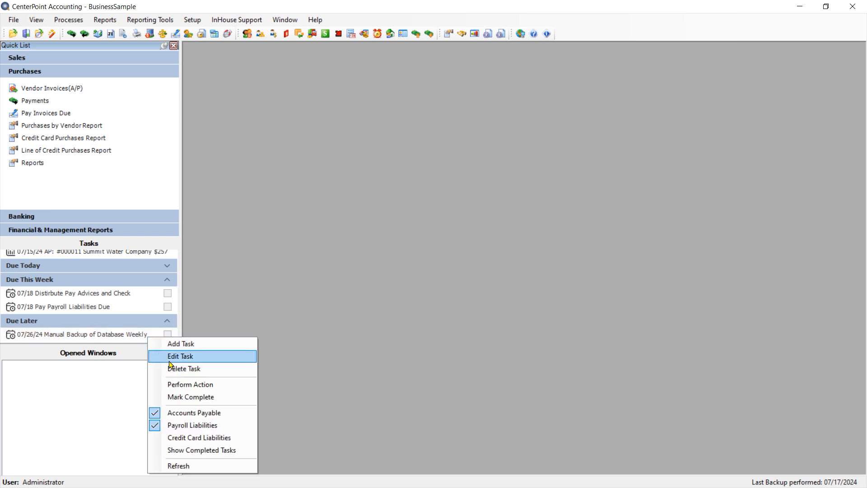